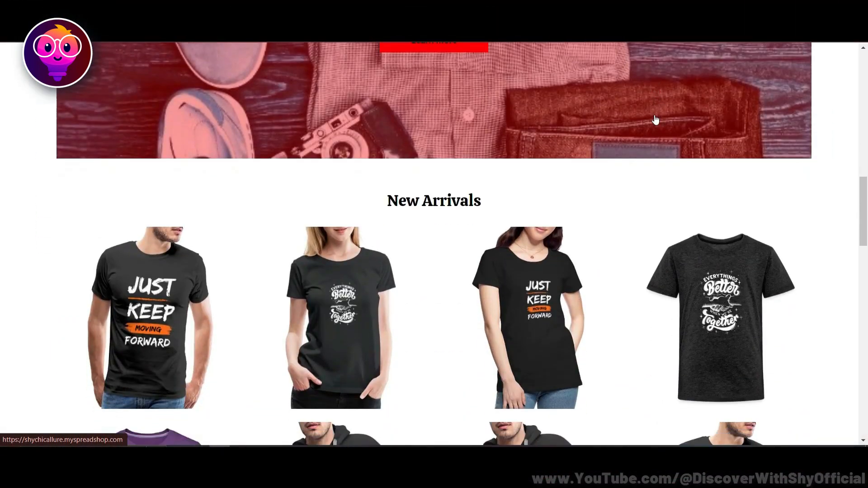
scroll(655, 120, down, 4)
scroll(655, 120, down, 3)
scroll(655, 120, down, 3)
scroll(656, 120, down, 4)
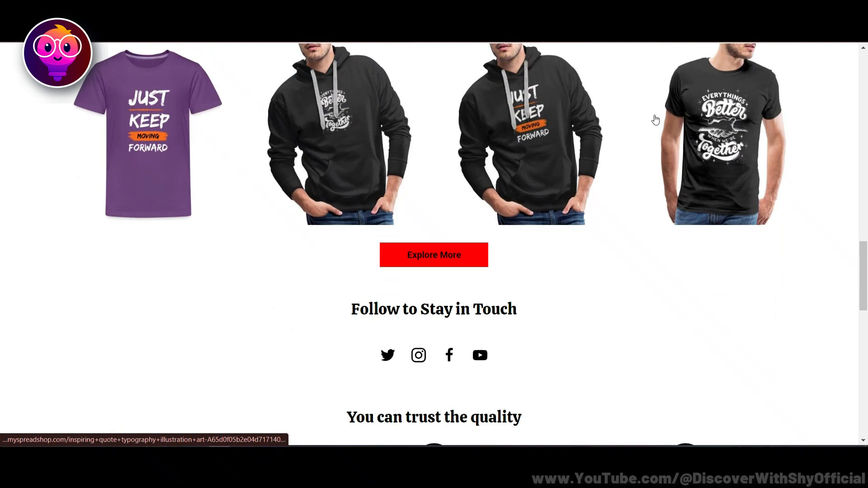
scroll(655, 120, down, 4)
scroll(655, 121, down, 3)
scroll(656, 120, down, 3)
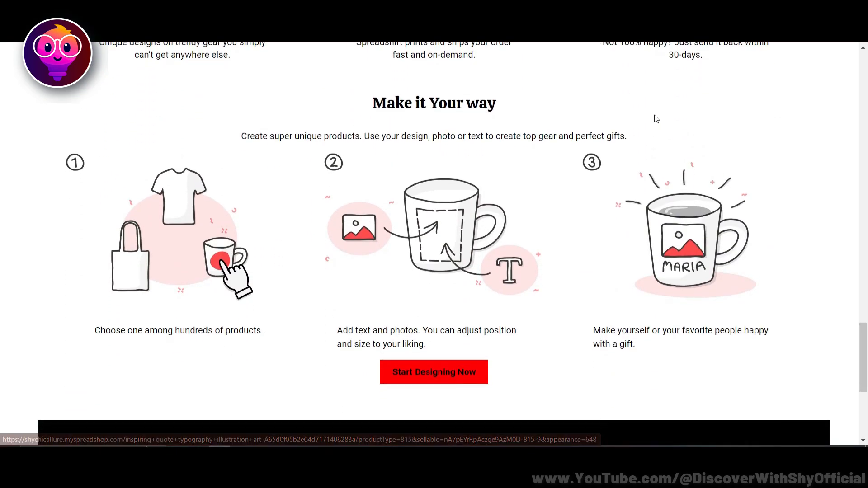
scroll(555, 169, down, 4)
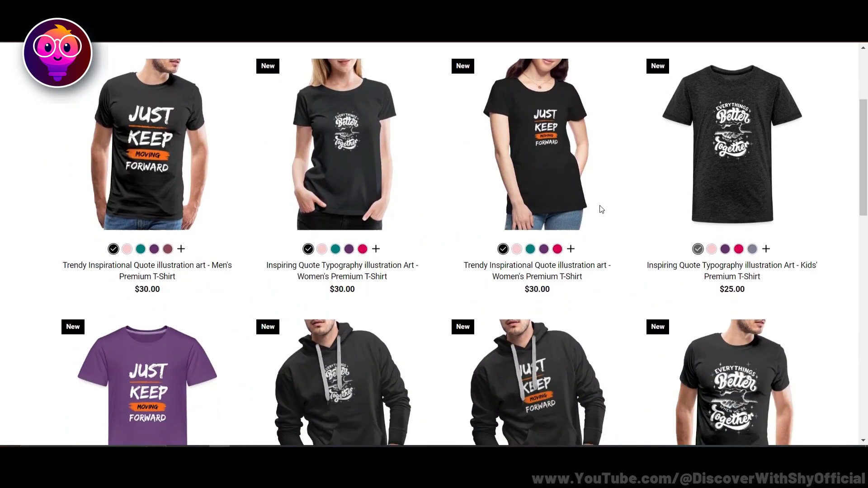
scroll(555, 170, down, 3)
scroll(556, 170, down, 4)
scroll(555, 170, down, 2)
- View the Men's Premium Hoodie listing's detail page from All Products
click(555, 170)
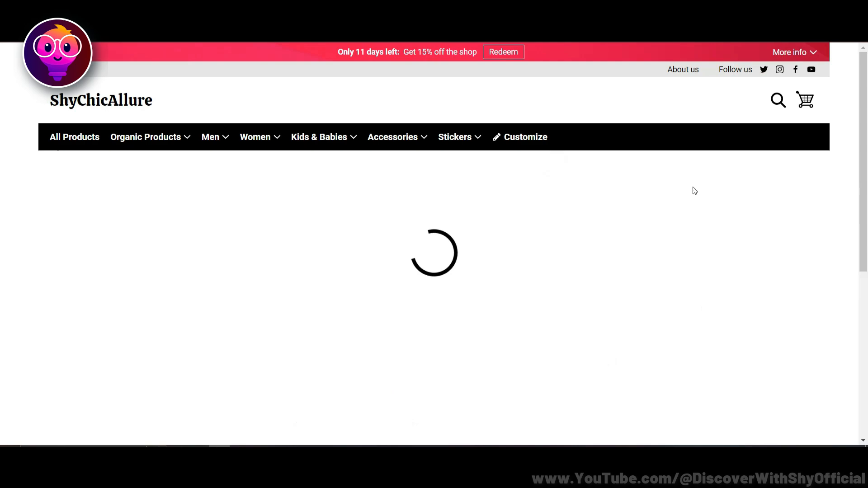
scroll(759, 194, down, 3)
scroll(760, 194, down, 3)
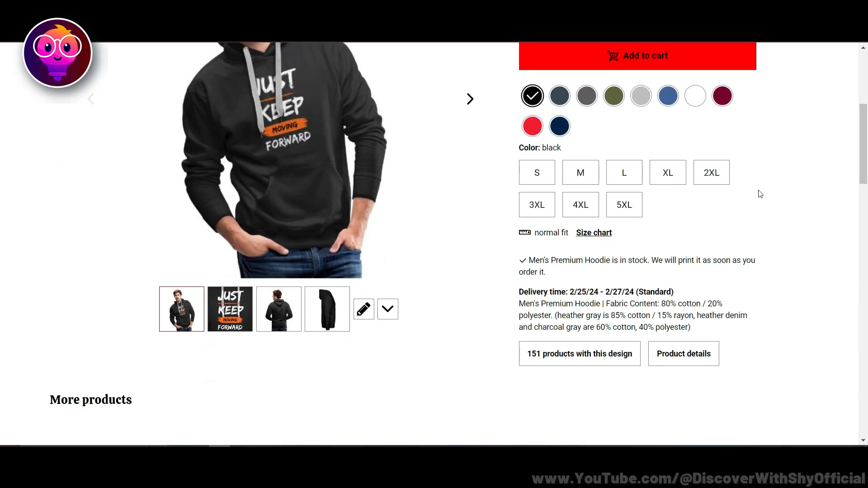